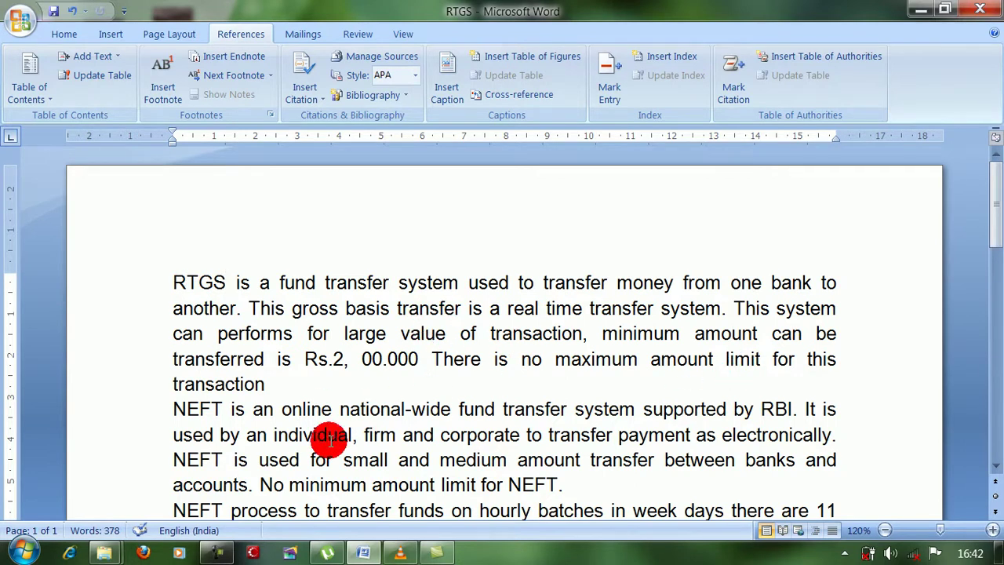
Add a period right after RBI and return the cursor to the end of NEFT.
left_click(223, 408)
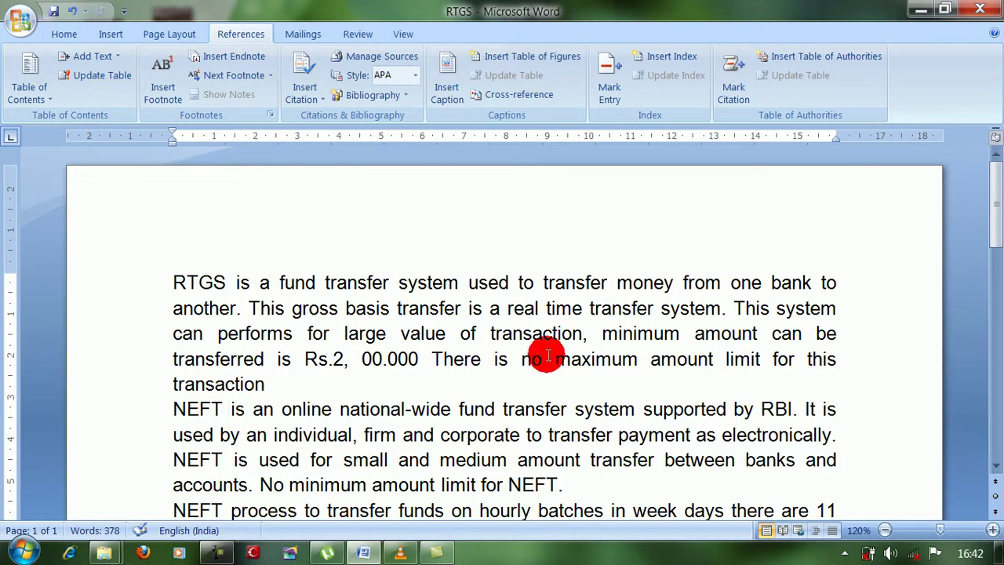
scroll(548, 357, "down", 1)
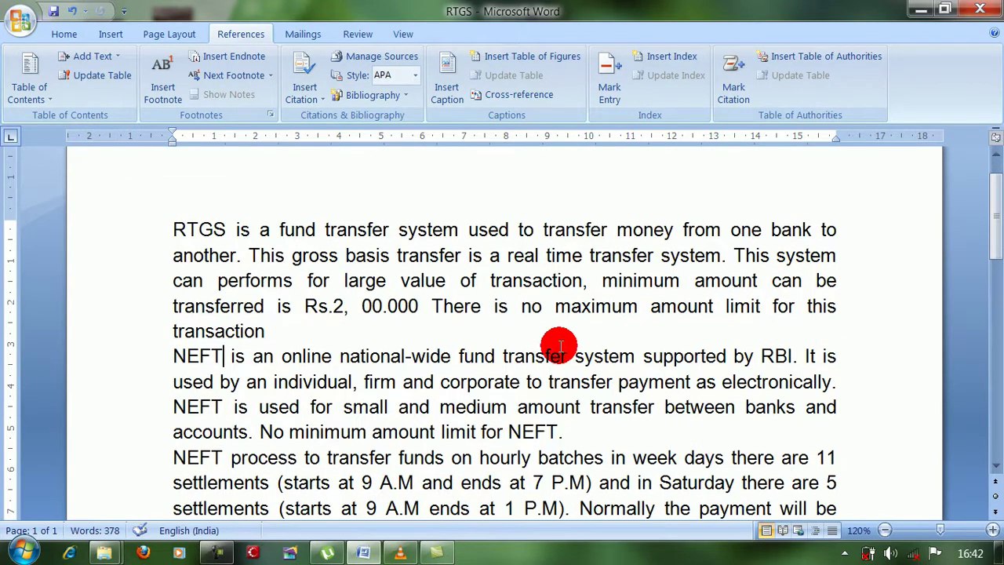
left_click(794, 357)
type(".")
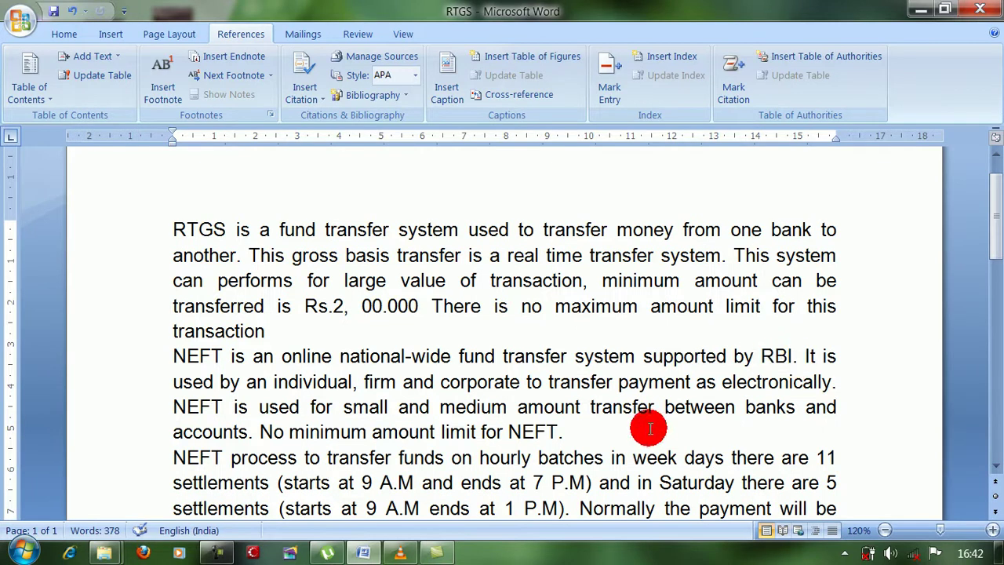
left_click(599, 432)
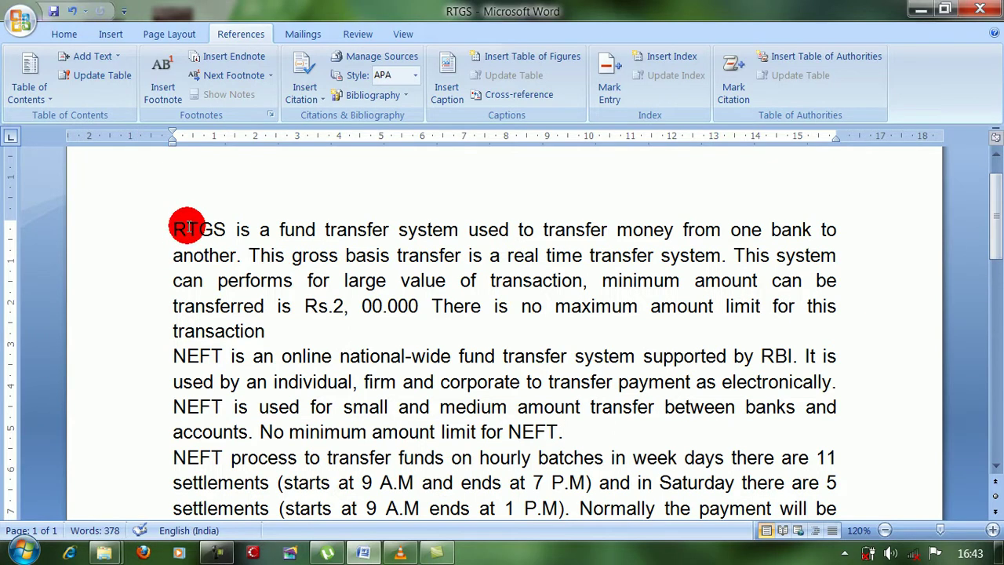
Insert a footnote after the first RTGS reading 'Real Time Gross Settlement'.
left_click(357, 229)
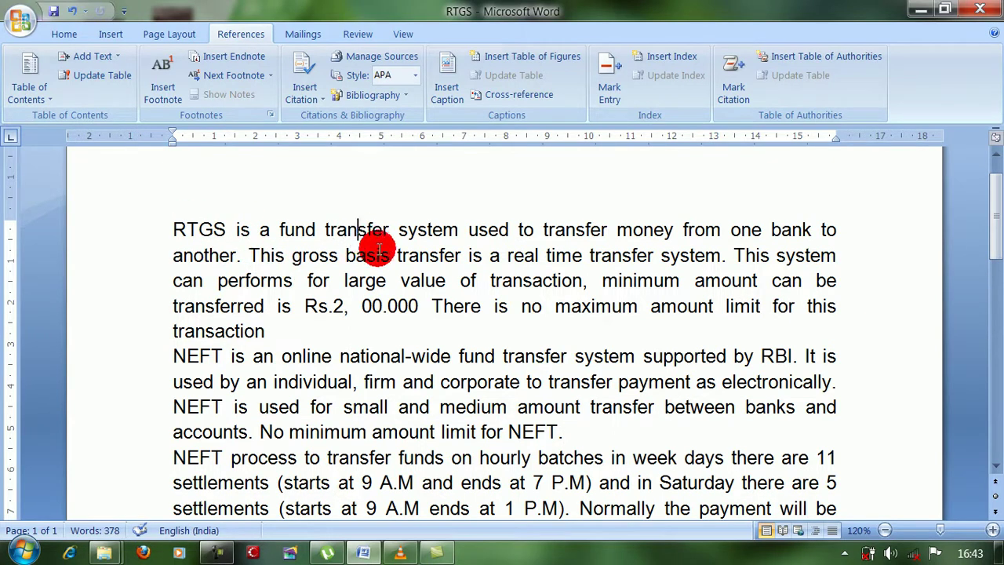
left_click(226, 229)
left_click(164, 82)
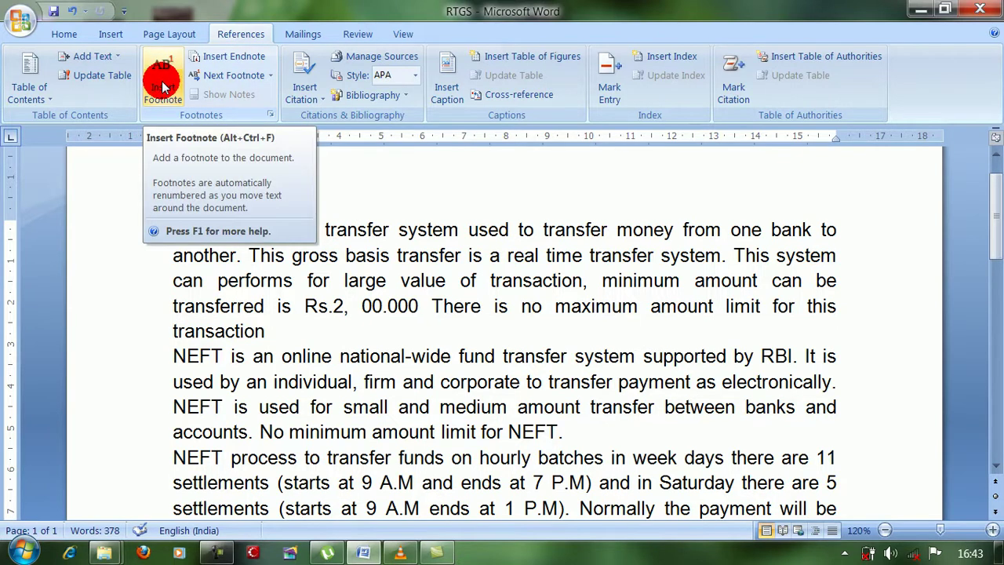
left_click(507, 384)
scroll(507, 384, "down", 1)
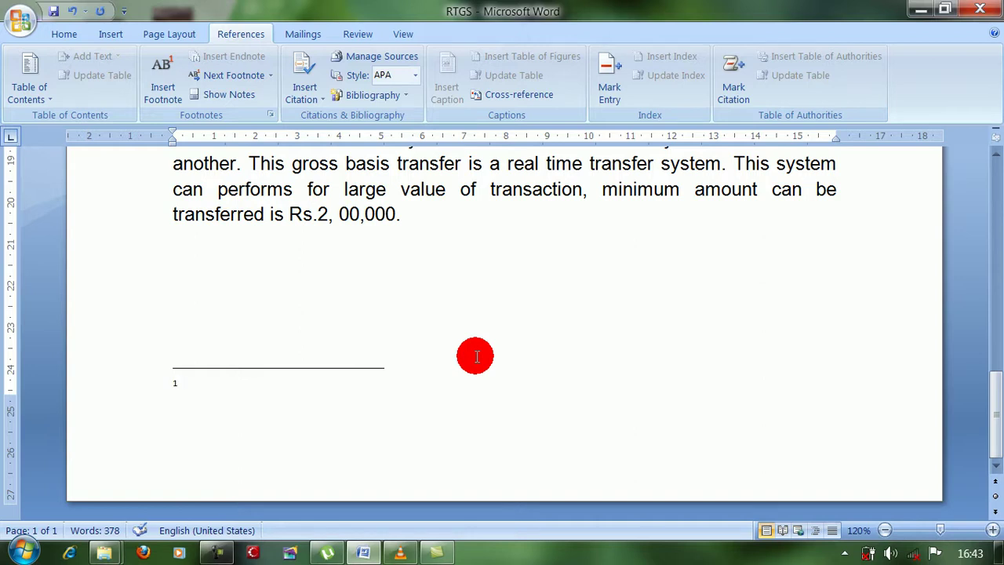
type("Real Time Gross Settlement")
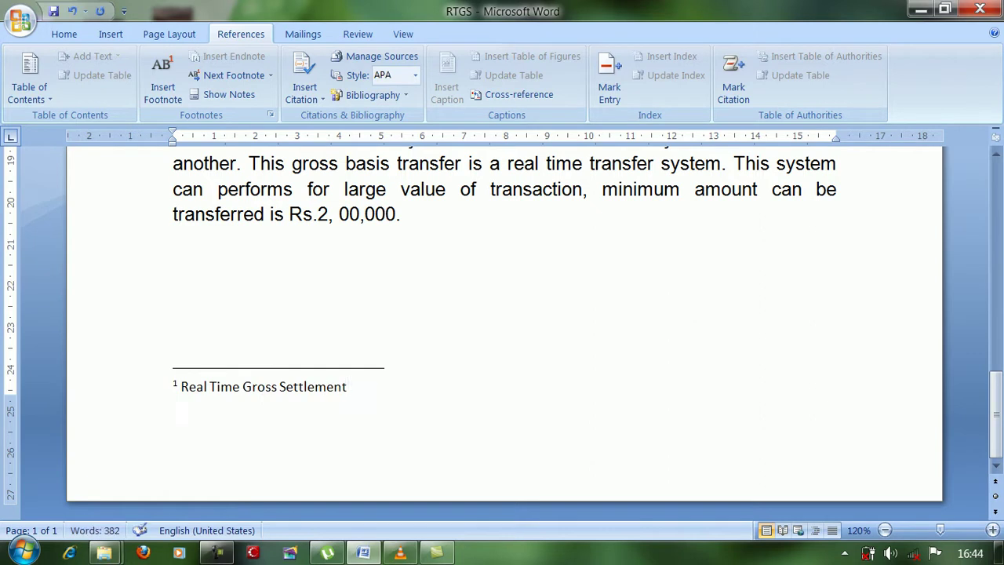
left_click(412, 217)
Insert footnote 2 right after the first NEFT.
scroll(453, 308, "up", 2)
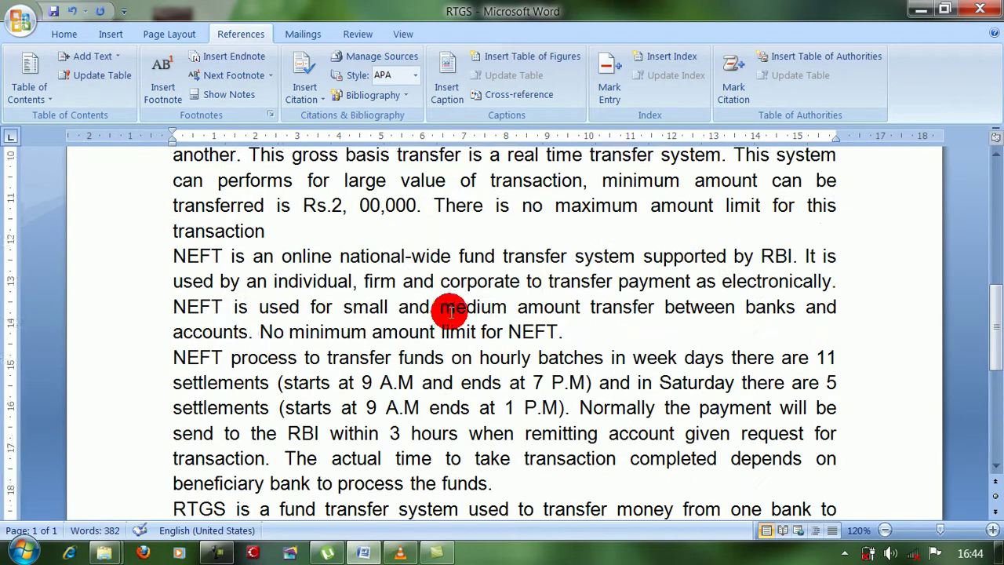
scroll(453, 309, "up", 2)
scroll(453, 309, "up", 2)
scroll(452, 308, "up", 3)
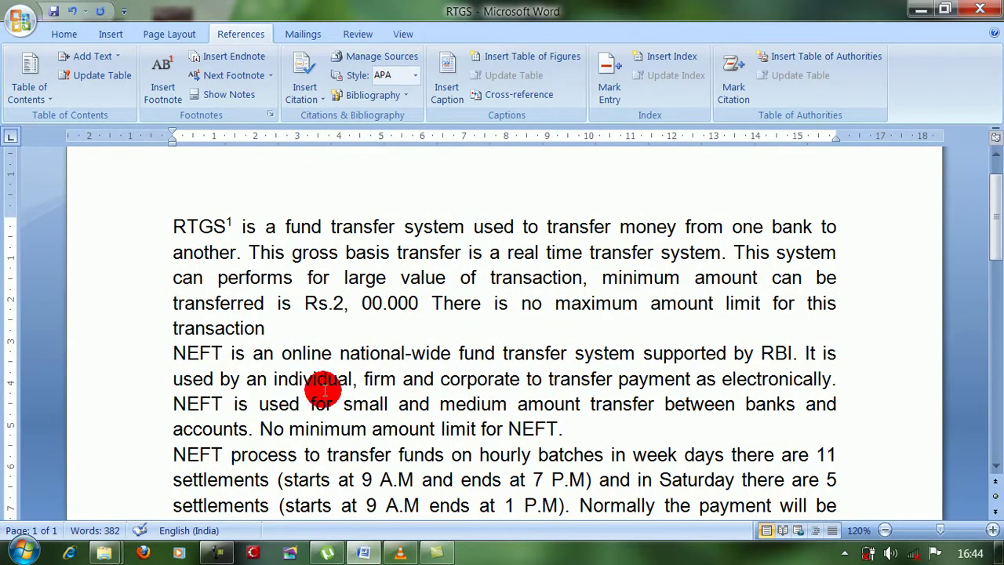
left_click(296, 320)
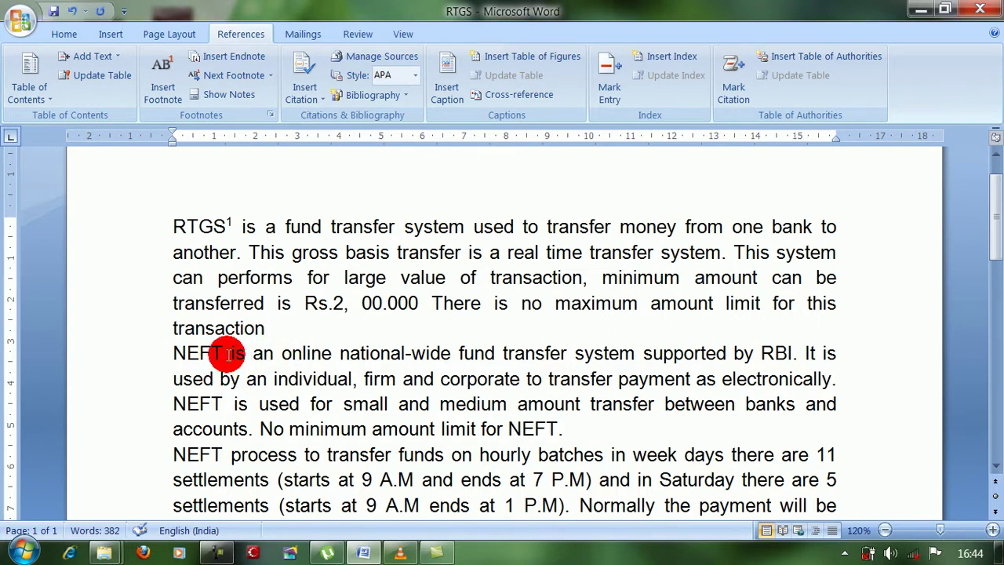
left_click(225, 353)
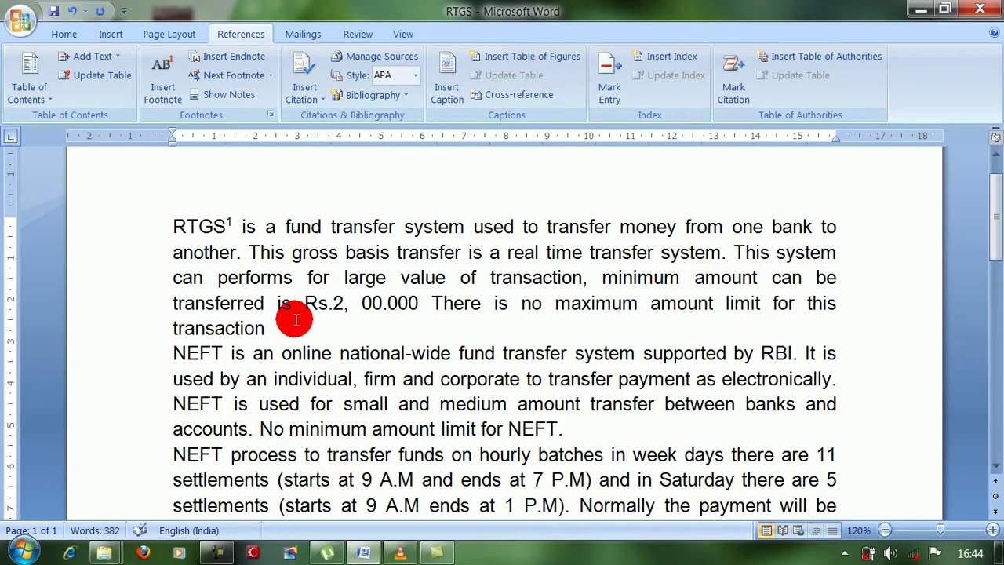
left_click(164, 92)
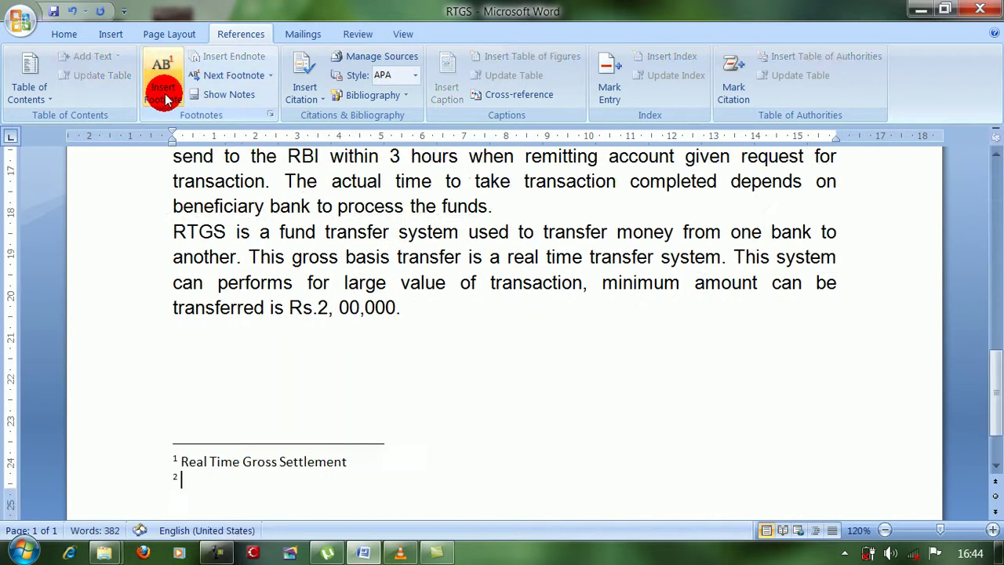
scroll(377, 361, "down", 2)
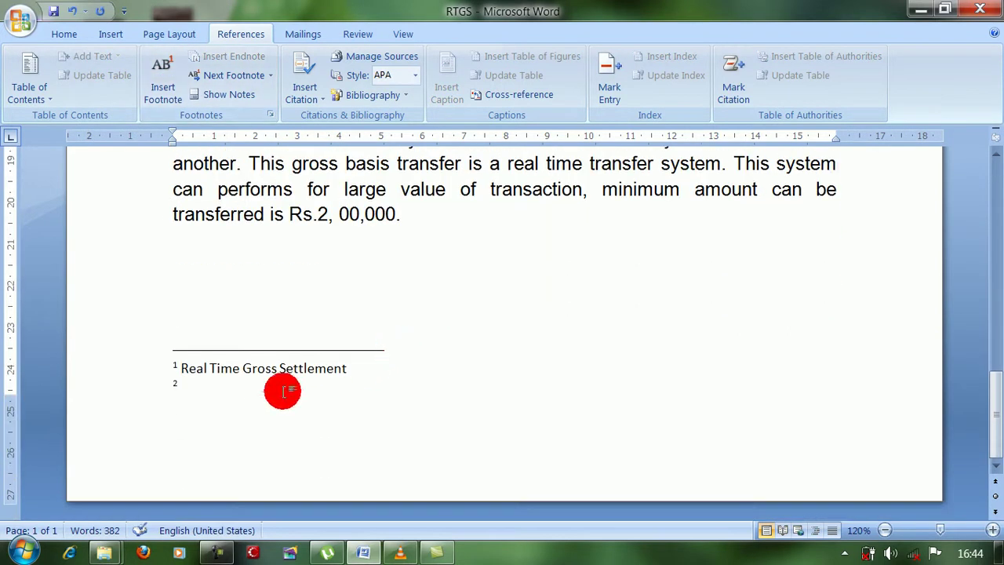
left_click(178, 383)
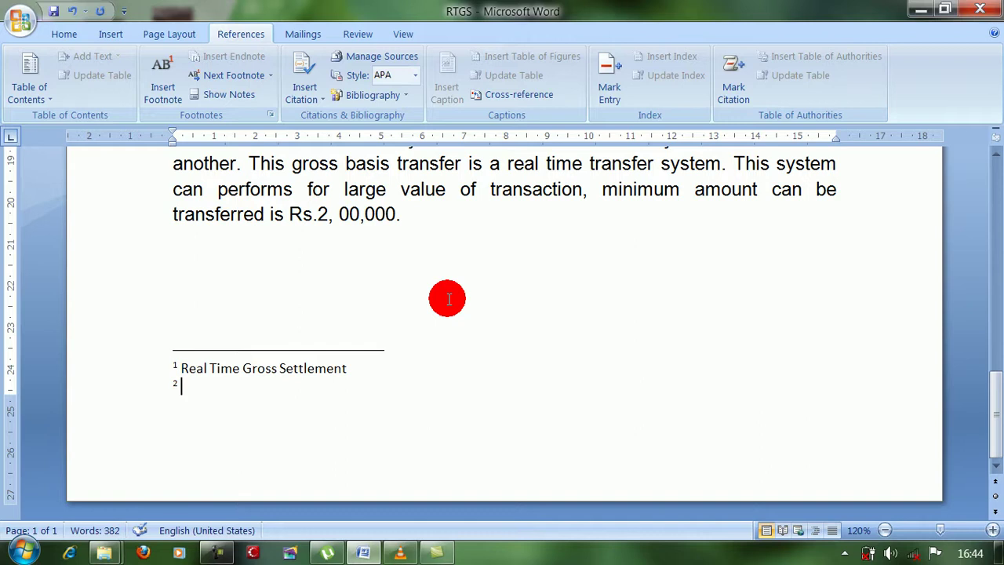
Type 'National Electronic Fund Transfer' as footnote 2's text, fixing the typos.
type("National Electronic F")
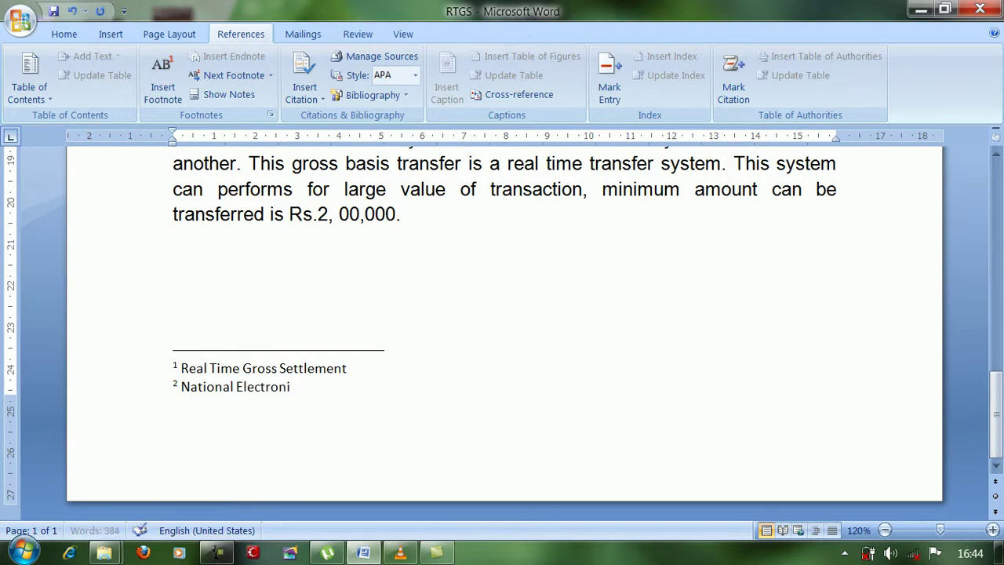
type("und Tran")
key("BackSpace")
type("fer")
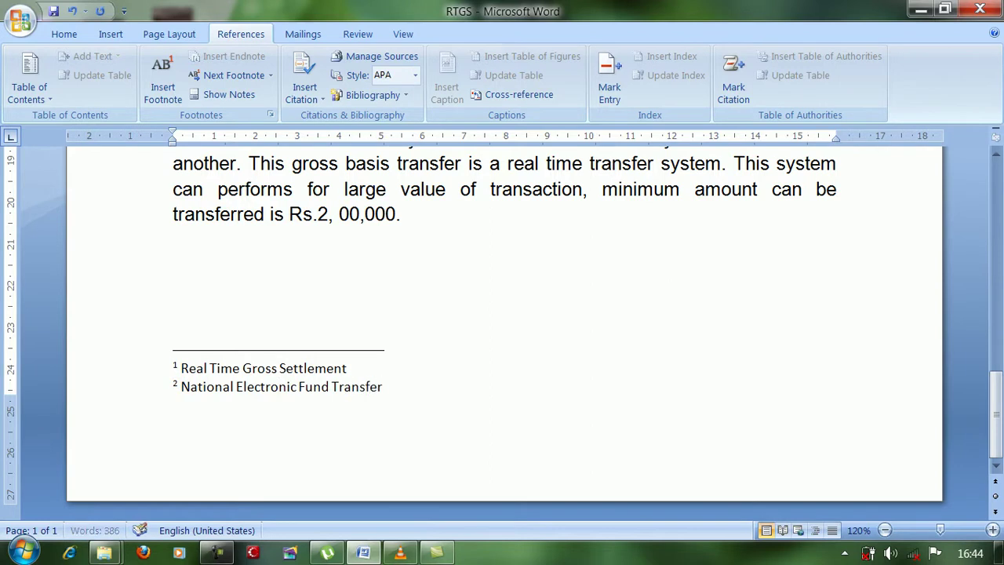
scroll(440, 298, "up", 2)
scroll(439, 298, "up", 3)
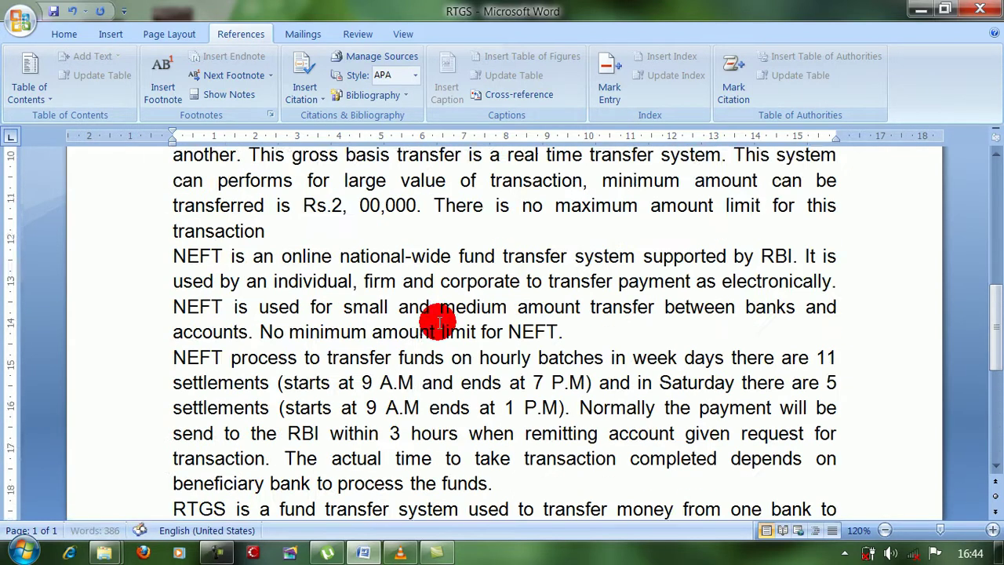
scroll(443, 300, "up", 3)
scroll(453, 302, "up", 3)
scroll(399, 282, "up", 1)
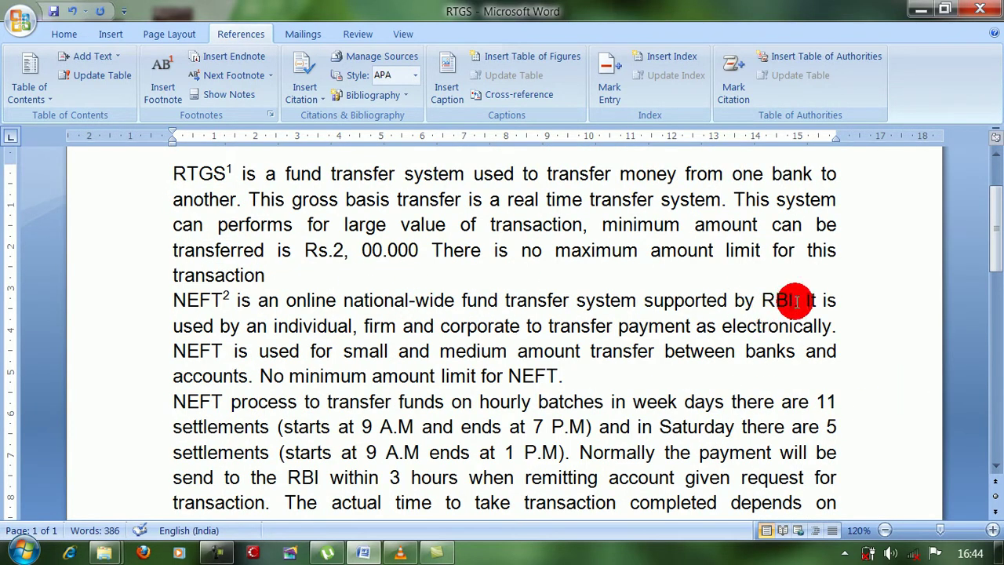
Insert footnote 3 after RBI and start typing its text 'Reserve Bank of India'.
left_click(794, 300)
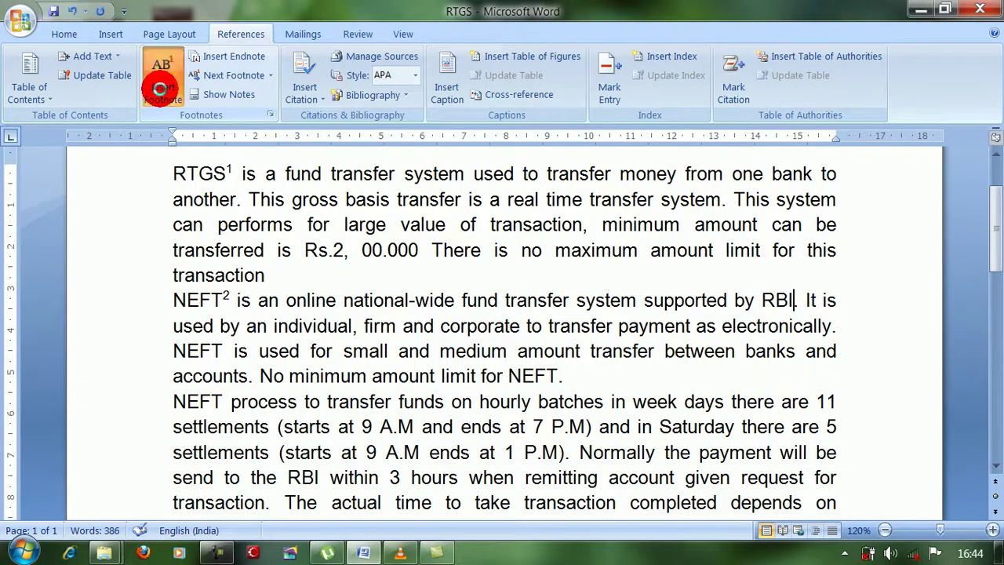
left_click(161, 82)
scroll(471, 353, "down", 1)
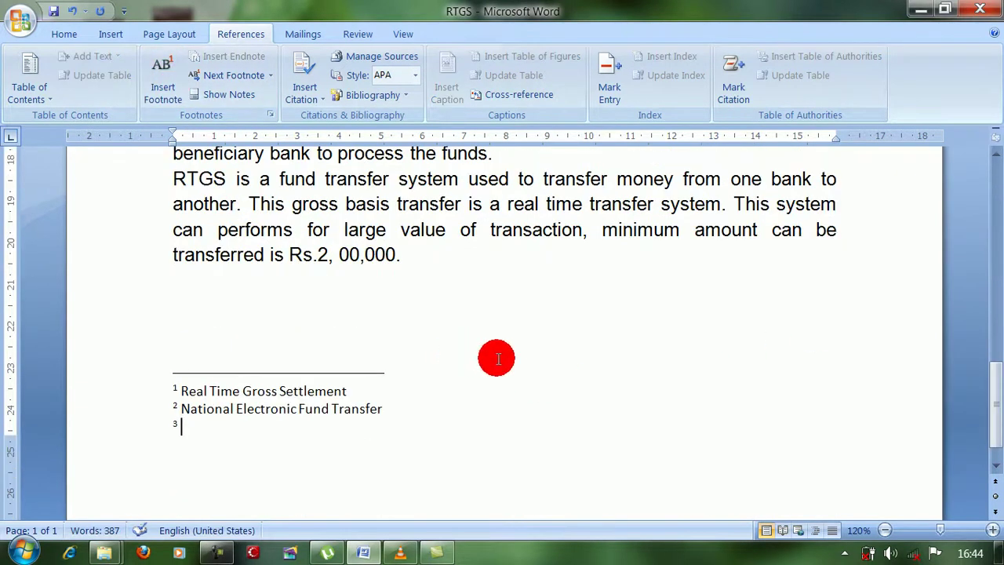
scroll(521, 360, "down", 1)
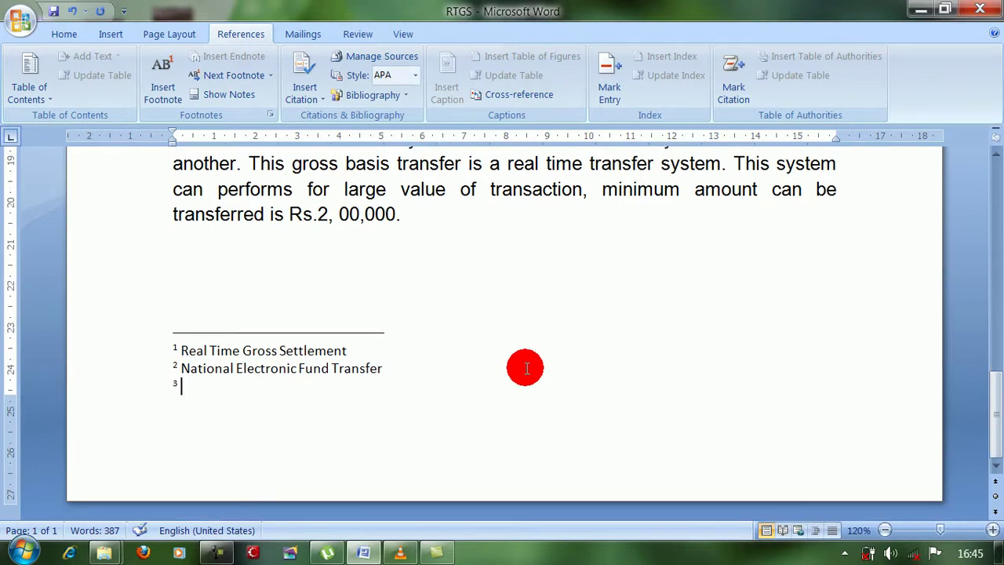
type("Resu")
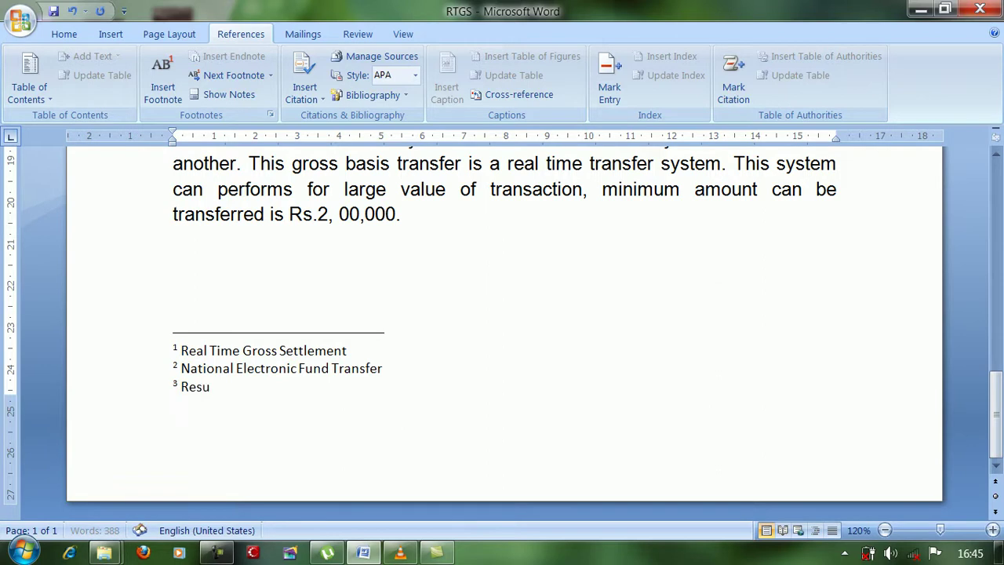
type("serve Ba")
type(" of India")
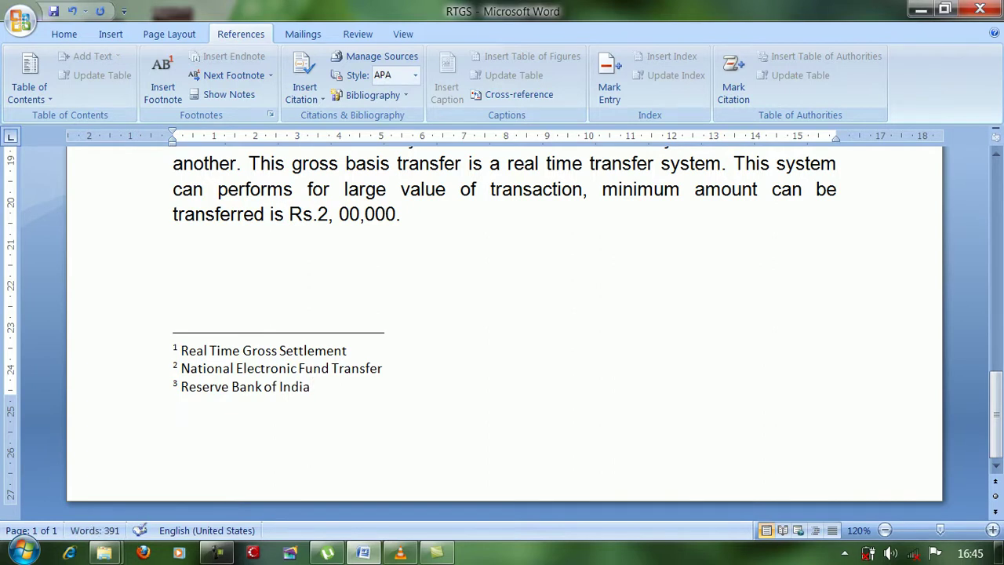
scroll(531, 365, "up", 1)
scroll(532, 365, "up", 1)
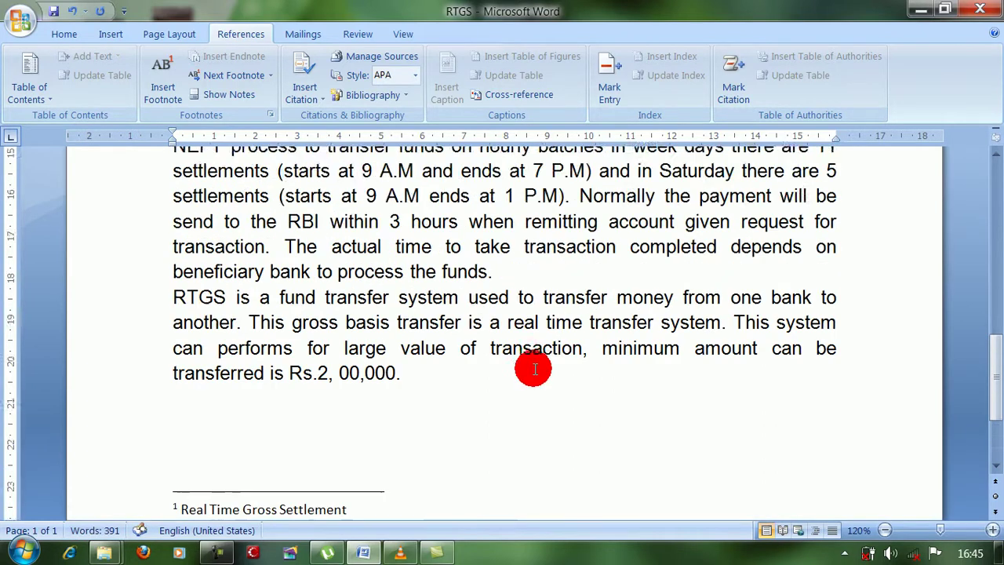
scroll(533, 365, "up", 3)
scroll(533, 365, "up", 1)
scroll(534, 364, "up", 2)
scroll(533, 365, "up", 1)
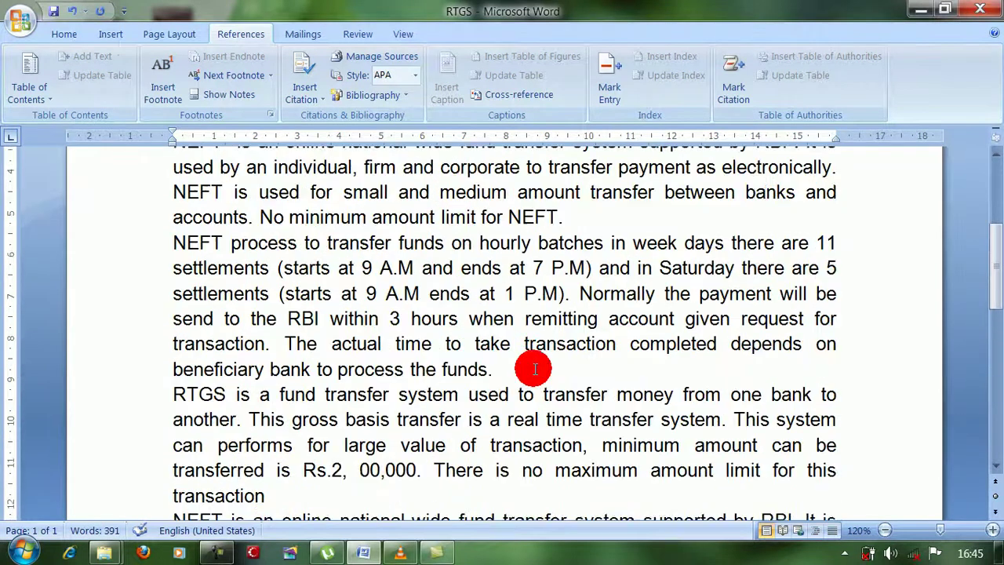
scroll(535, 369, "up", 1)
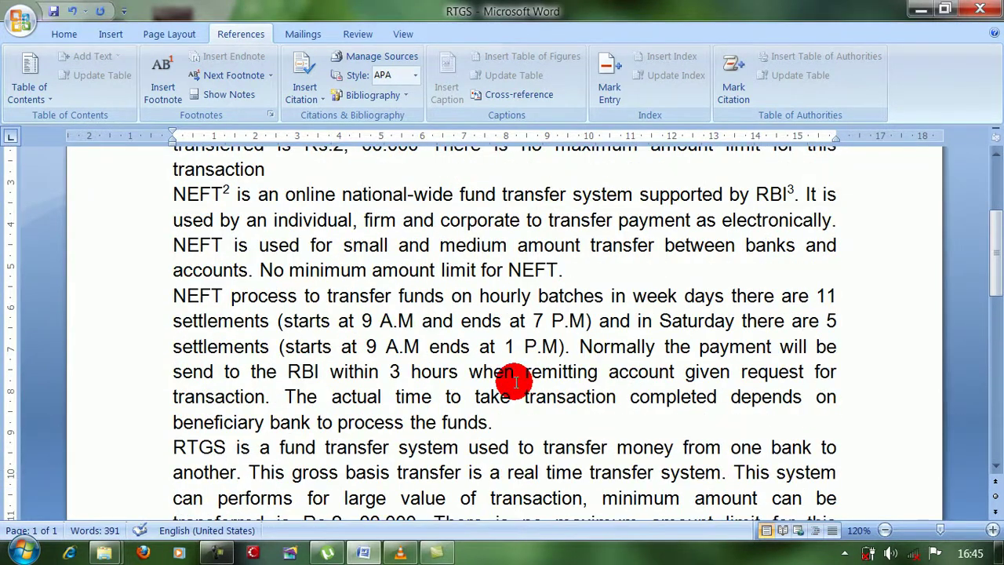
scroll(581, 365, "up", 1)
scroll(572, 342, "up", 1)
scroll(570, 345, "up", 1)
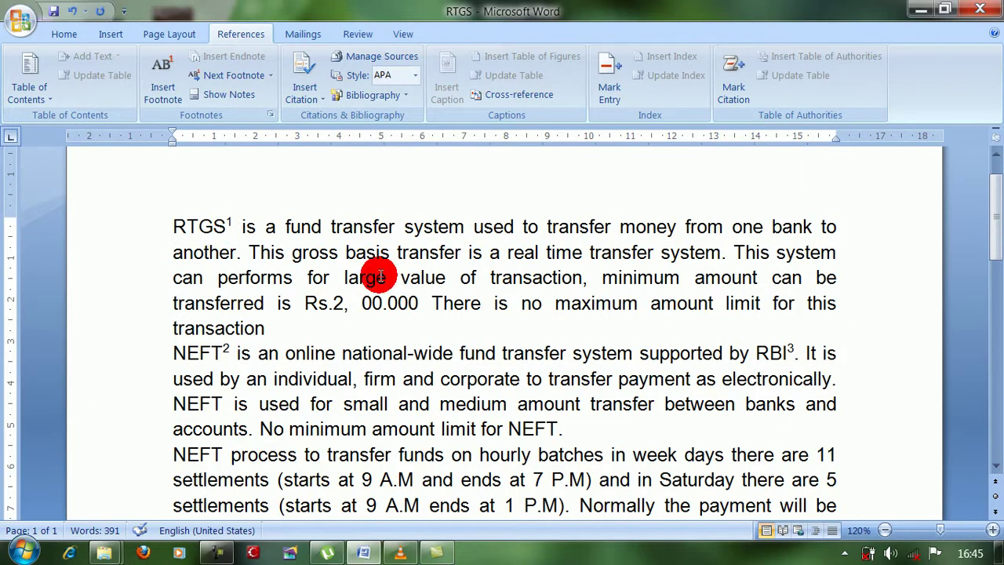
mouse_move(790, 191)
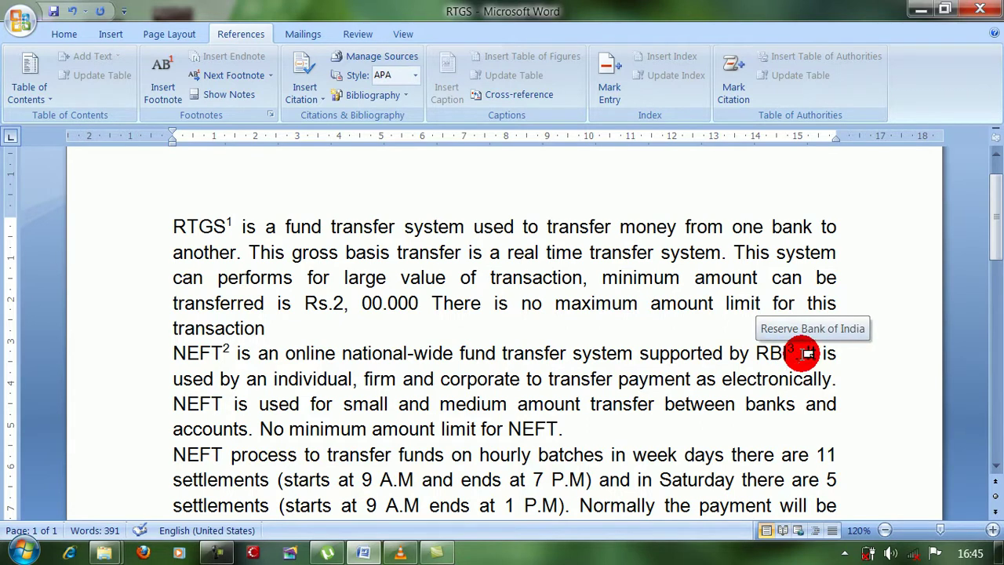
left_click(800, 352)
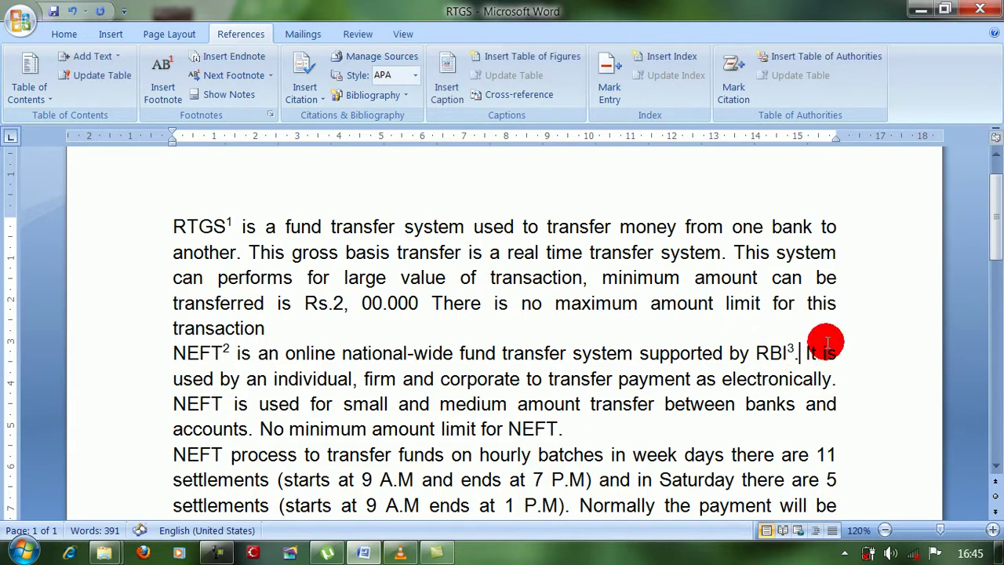
Select and delete the superscript 3 footnote mark after RBI.
left_click(788, 353)
key("shift+Right")
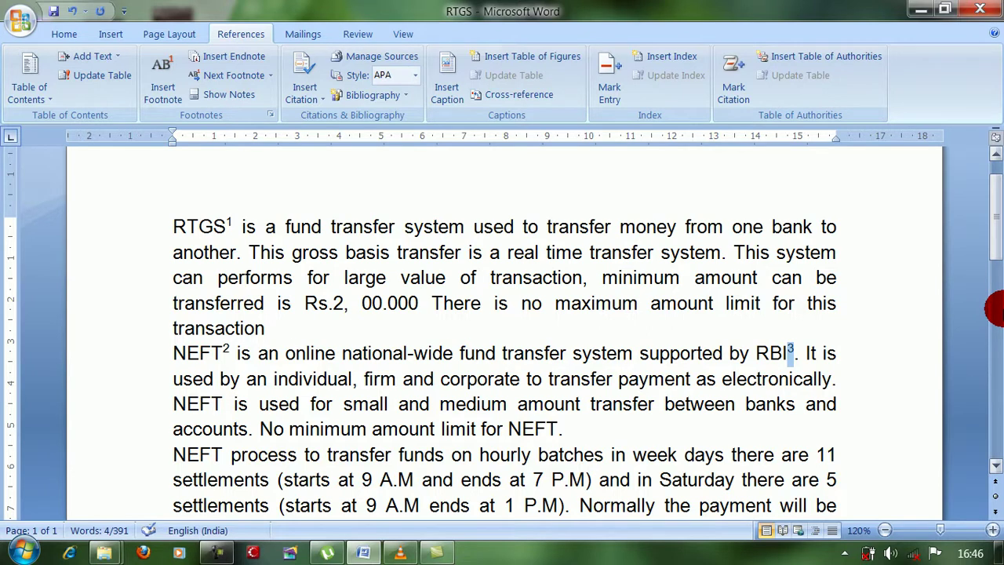
key("Delete")
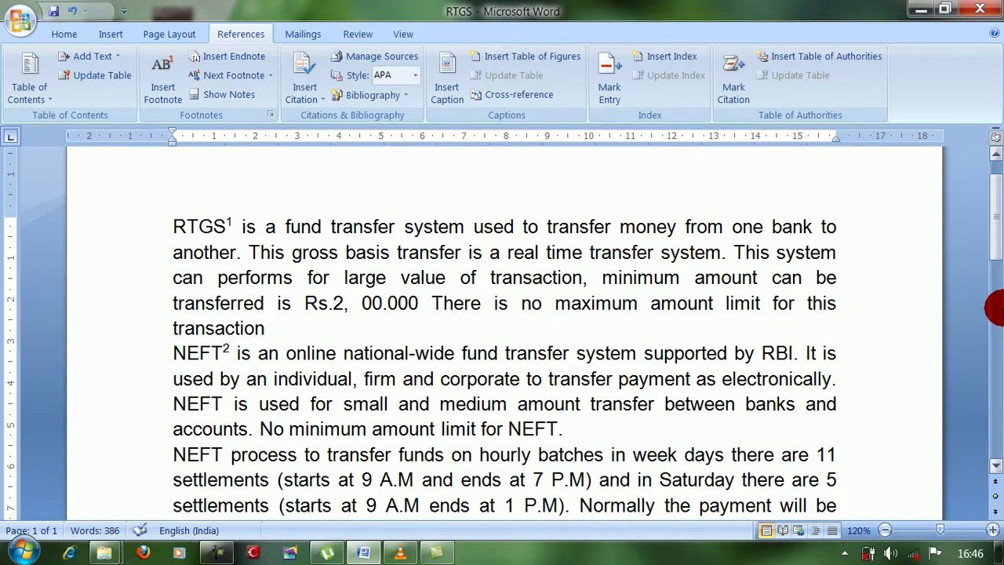
Check the page bottom to confirm only footnotes 1 and 2 remain.
scroll(504, 336, "down", 2)
scroll(495, 316, "down", 2)
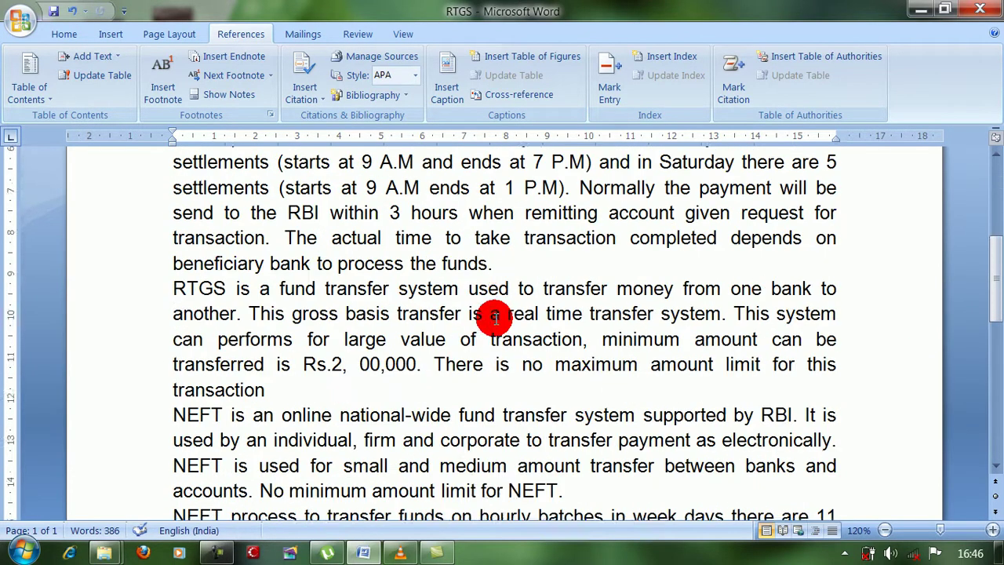
scroll(495, 316, "down", 3)
scroll(494, 313, "down", 1)
scroll(494, 314, "down", 4)
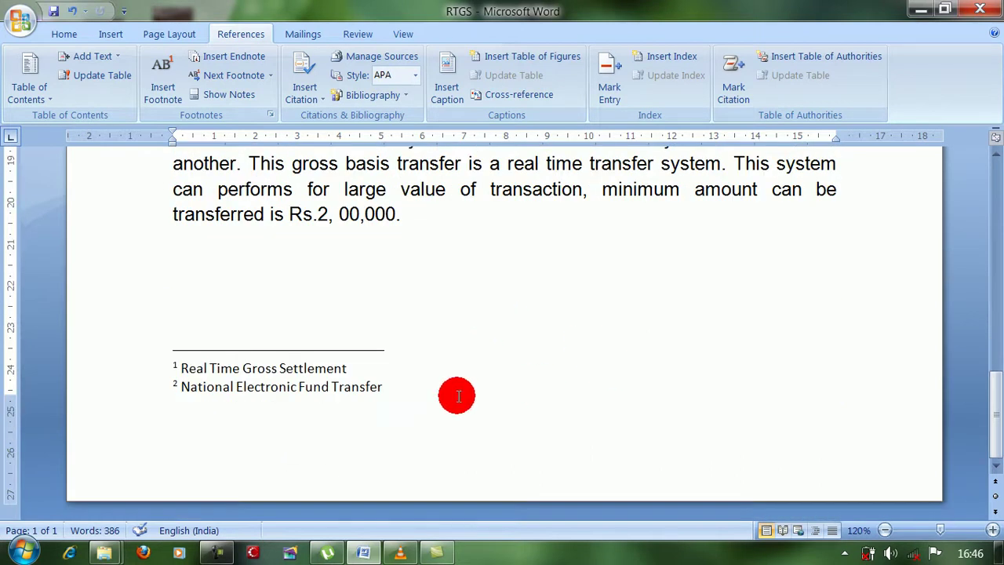
left_click(346, 369)
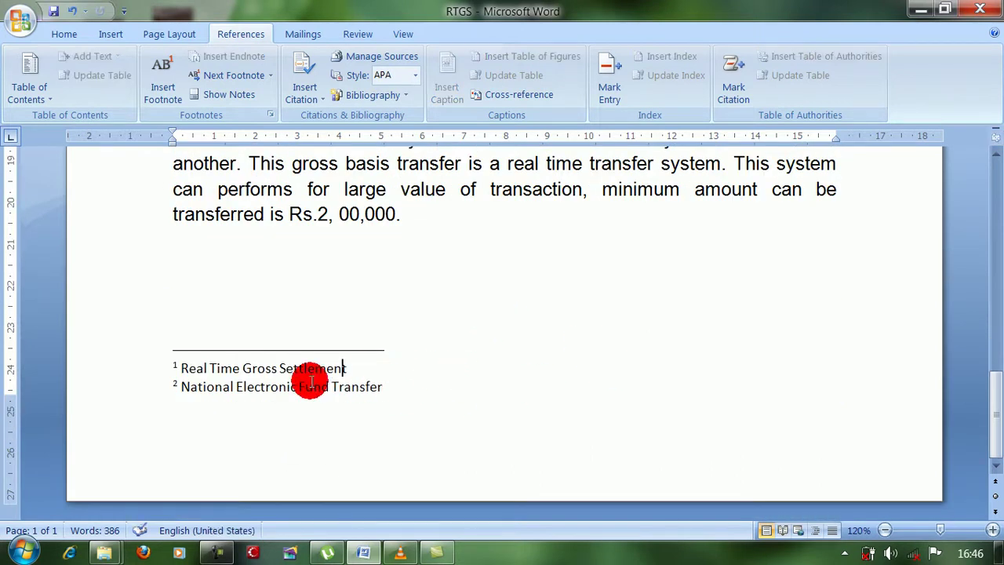
scroll(506, 330, "up", 5)
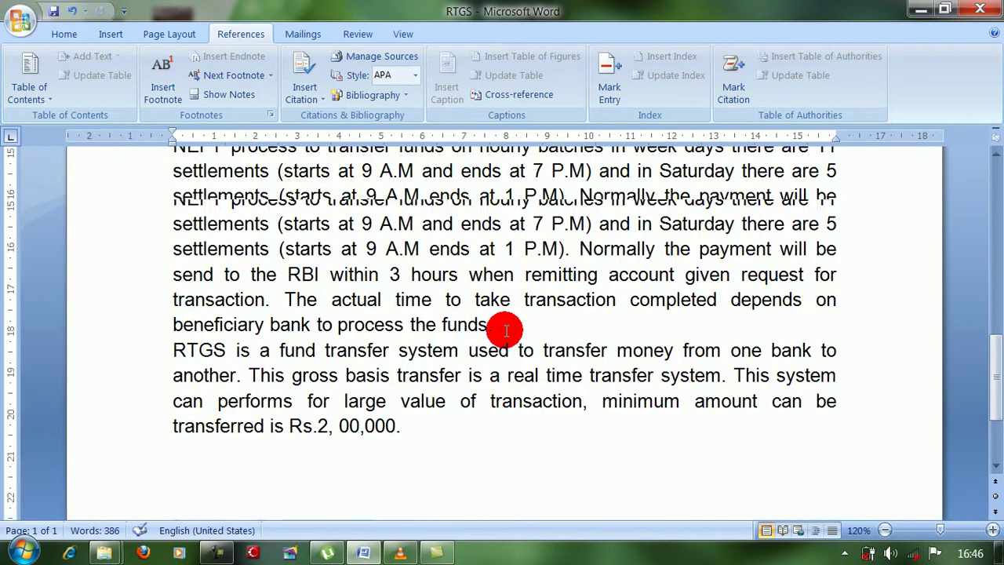
scroll(502, 330, "up", 5)
scroll(502, 329, "up", 5)
scroll(502, 330, "up", 5)
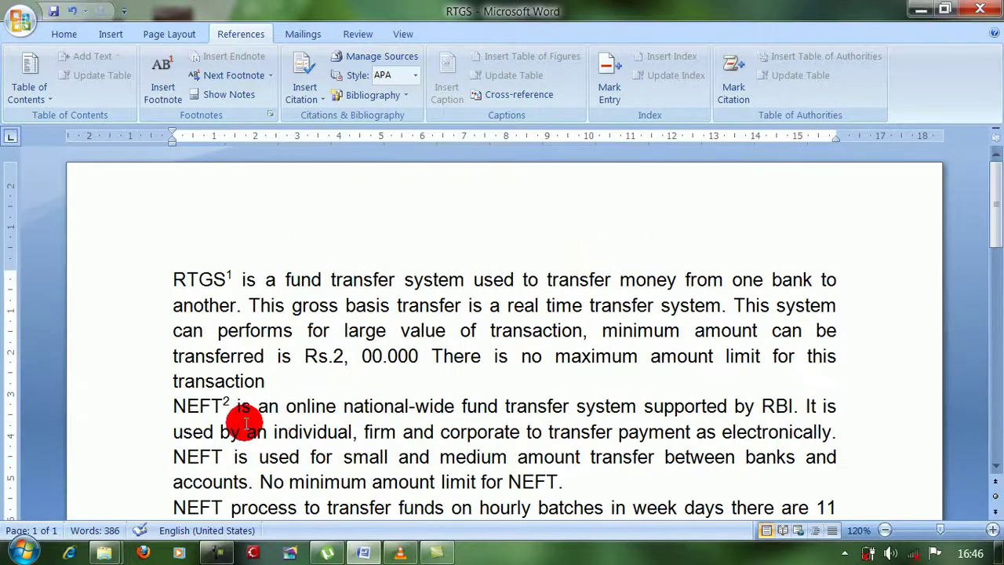
Delete the footnote 2 mark after NEFT and confirm only the RTGS footnote remains.
left_click(224, 404)
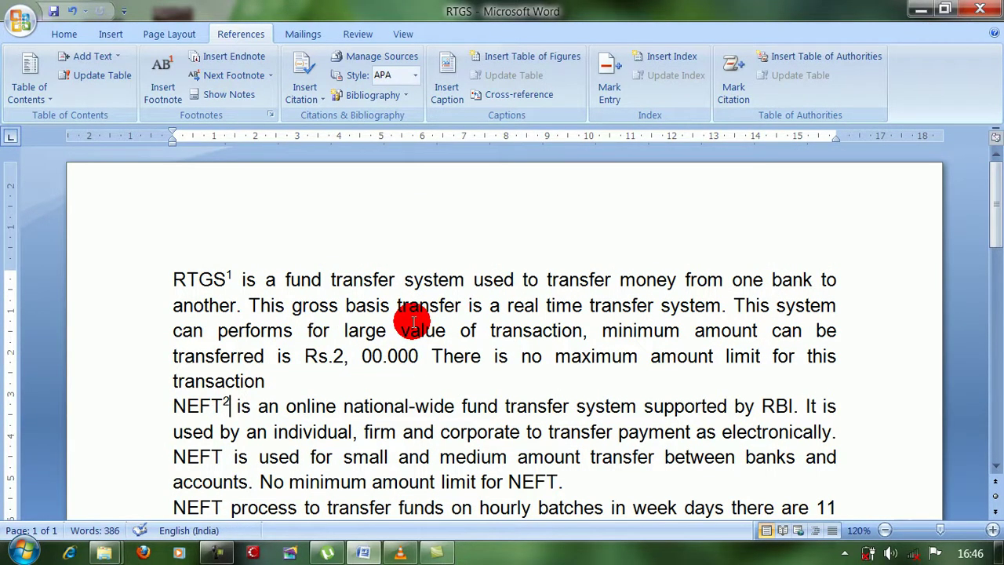
key("BackSpace")
key("BackSpace")
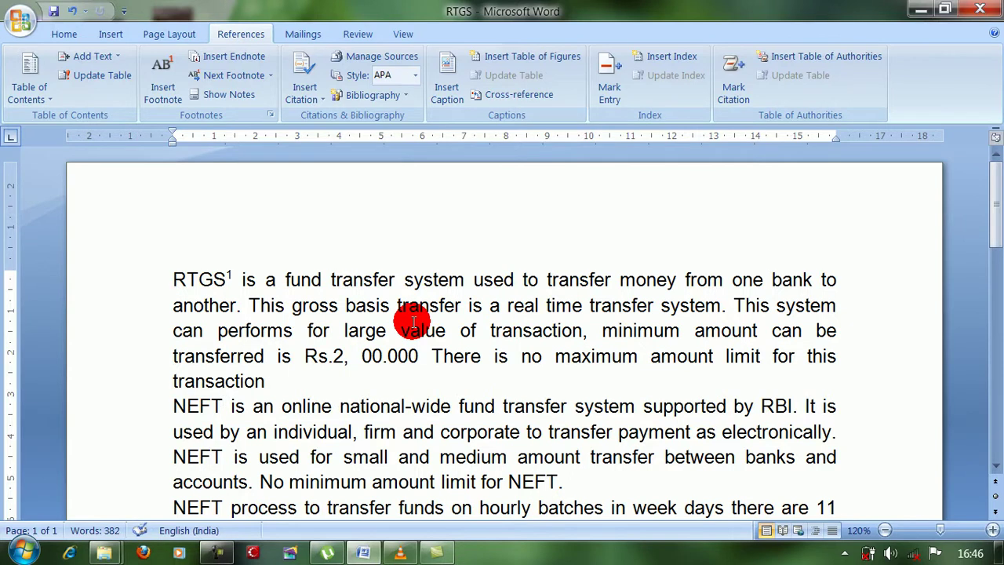
scroll(414, 321, "down", 4)
scroll(414, 327, "down", 2)
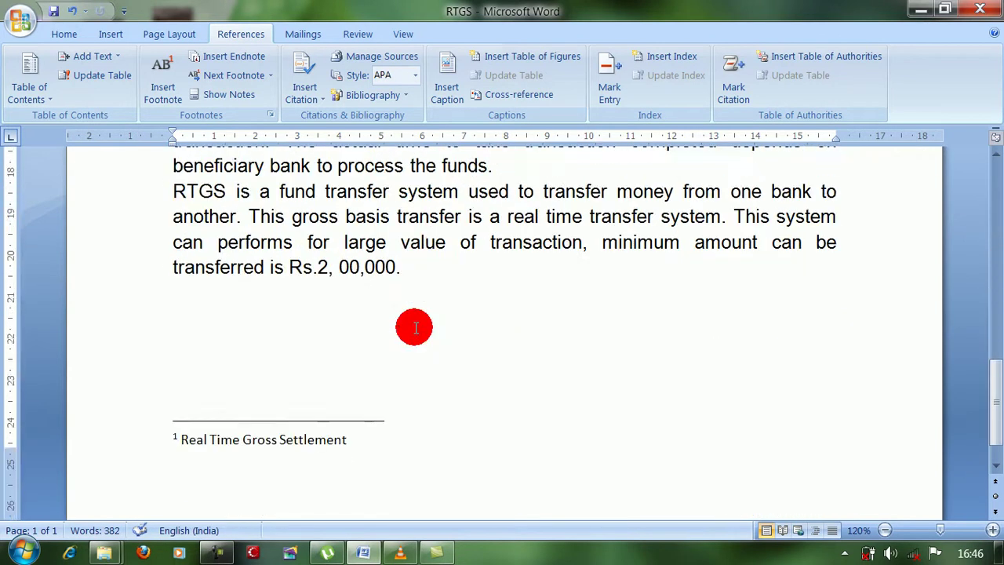
left_click(422, 264)
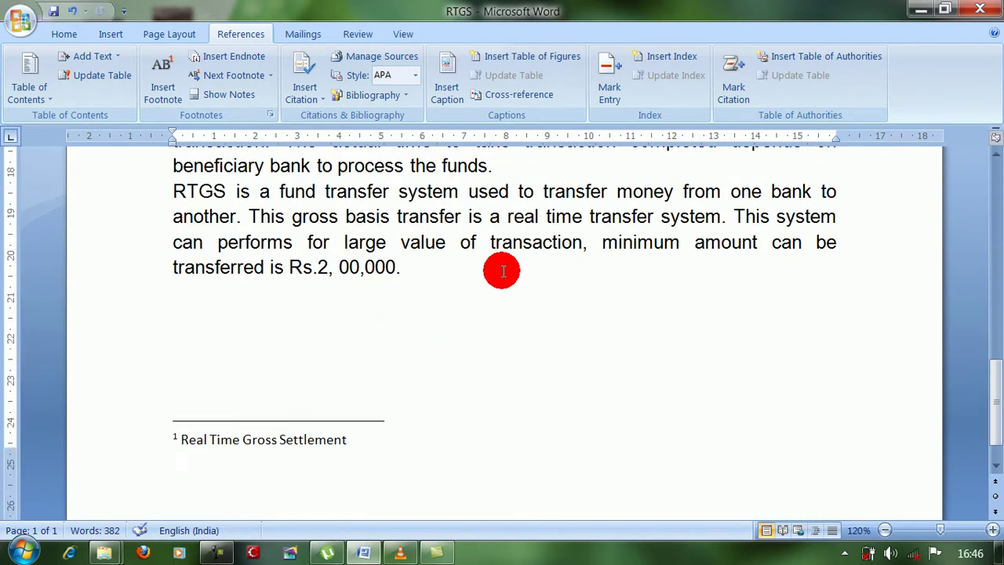
scroll(502, 270, "up", 3)
scroll(502, 275, "up", 2)
scroll(502, 235, "up", 2)
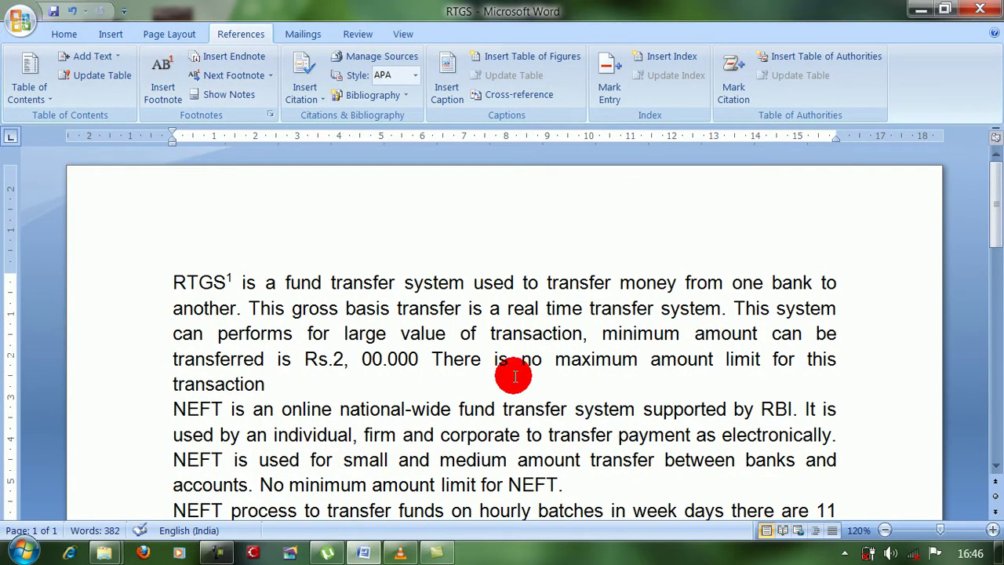
Put the insertion point after 'transaction' and scroll up to the NEFT and RBI text.
left_click(346, 378)
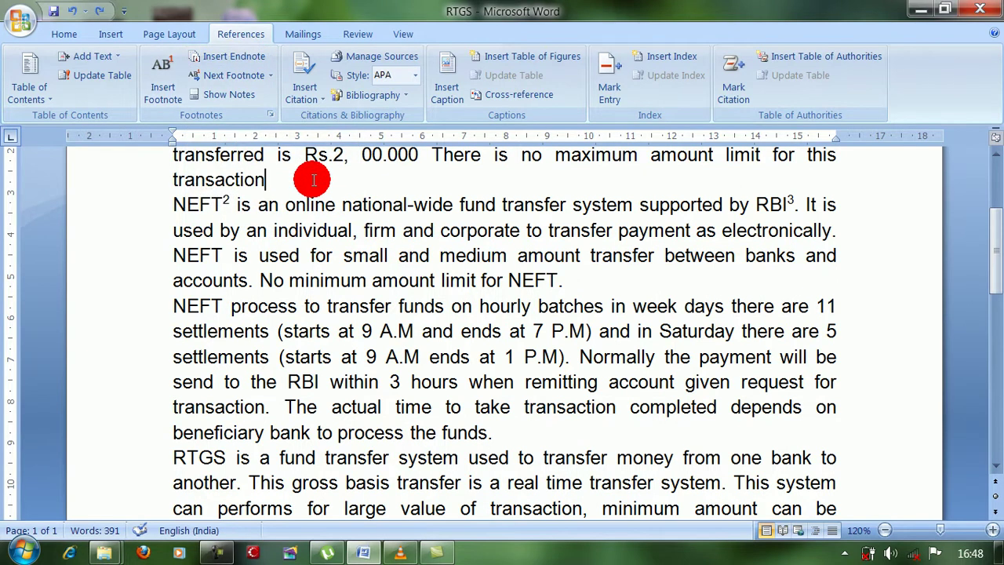
scroll(405, 292, "up", 2)
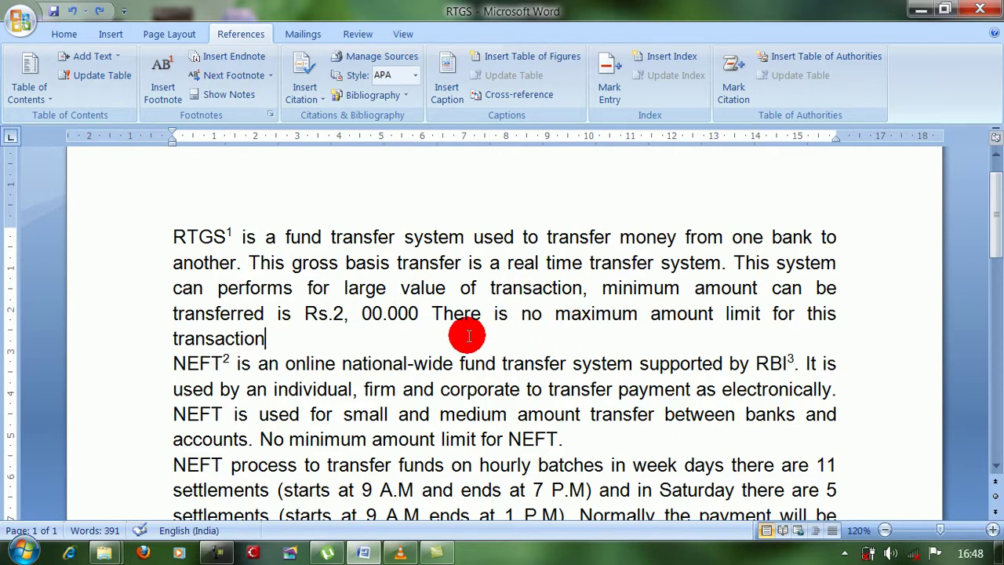
left_click(268, 76)
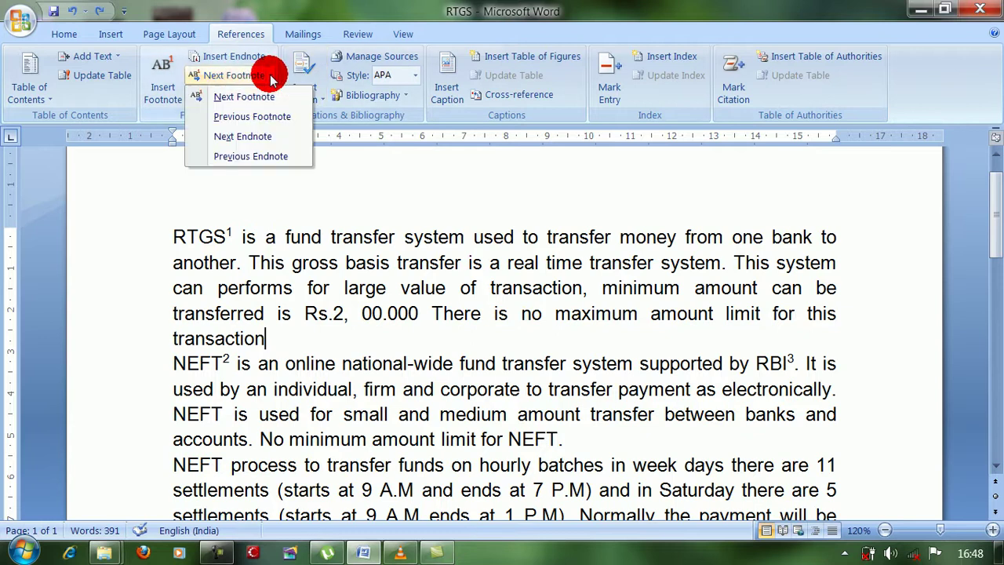
left_click(268, 76)
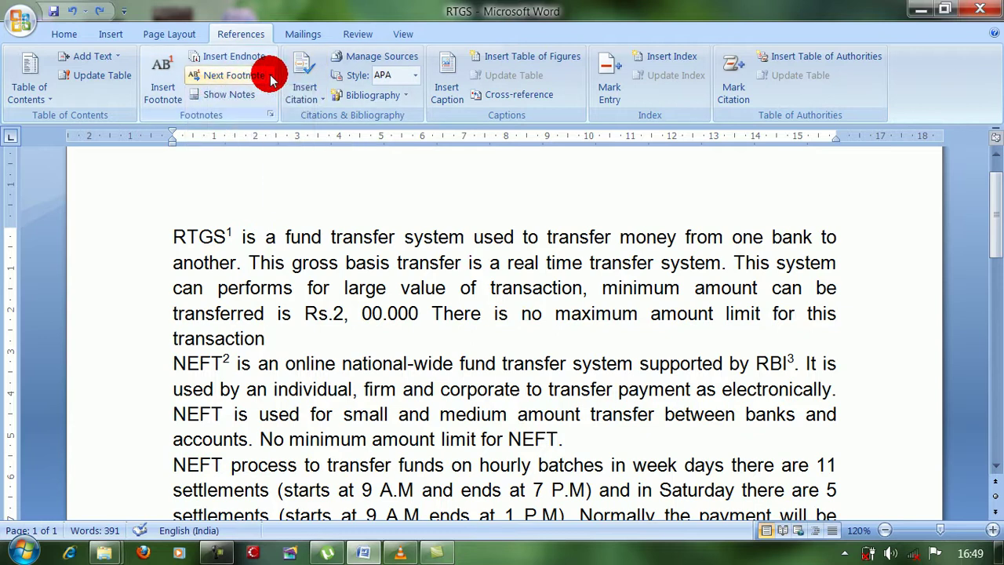
left_click(271, 78)
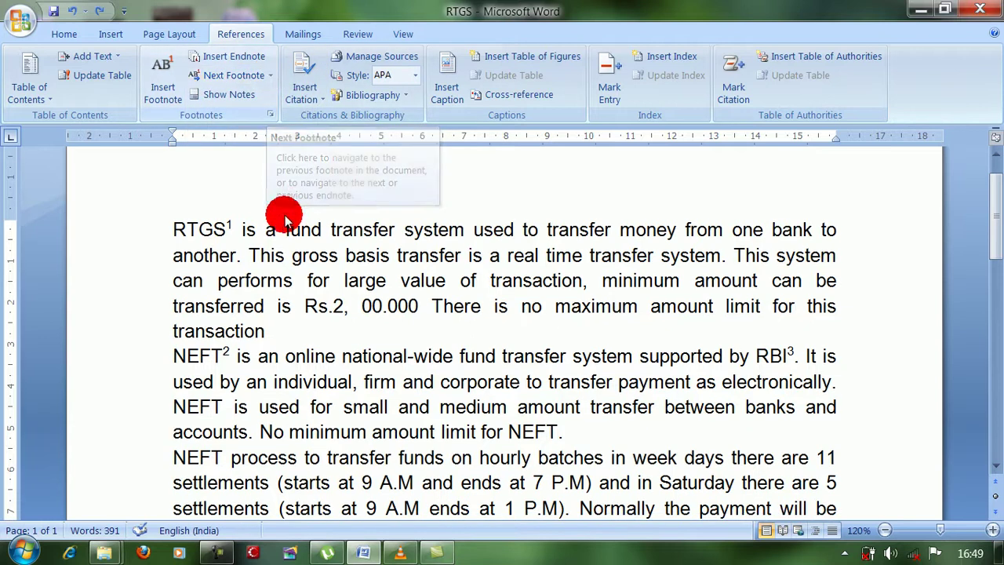
left_click(270, 76)
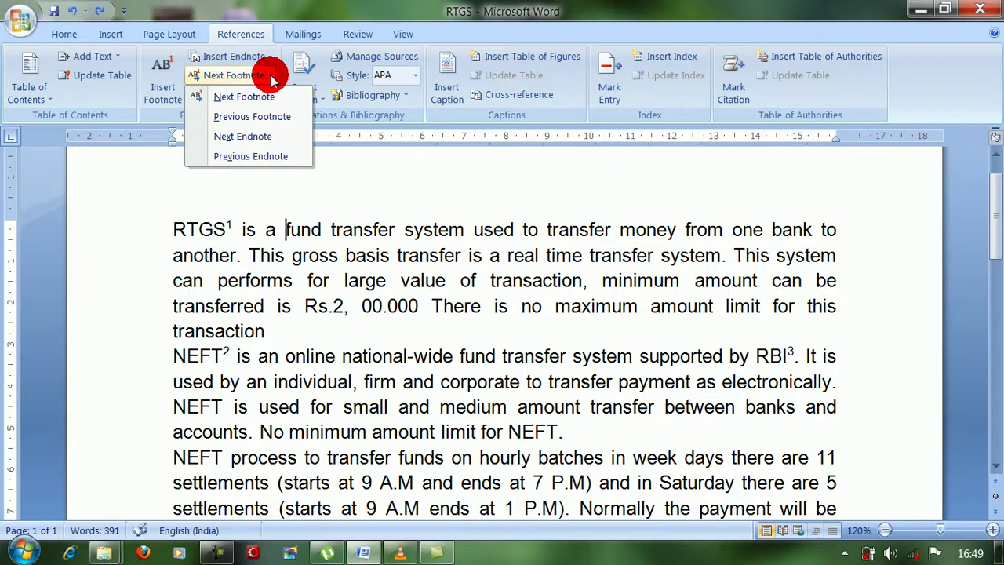
left_click(255, 117)
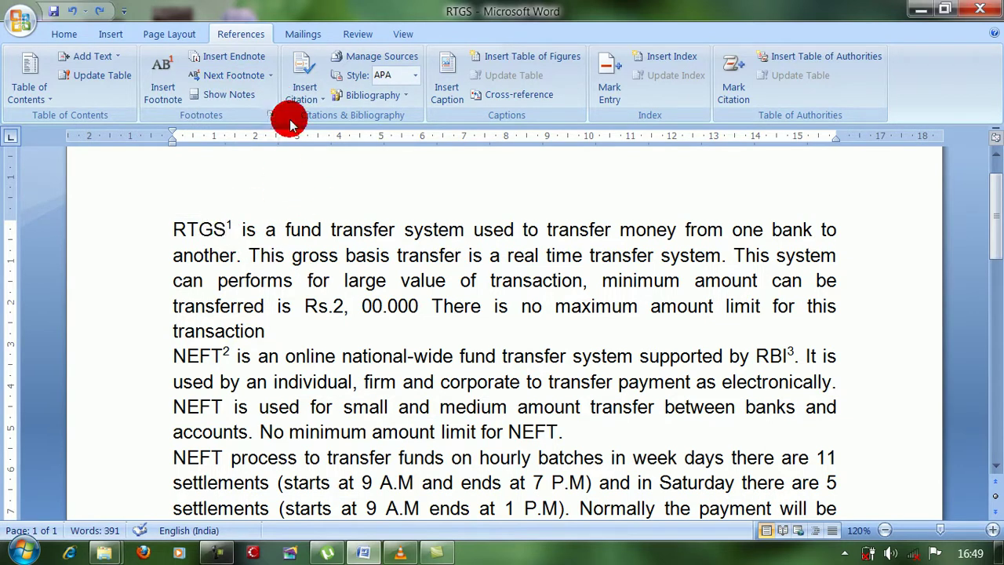
left_click(270, 76)
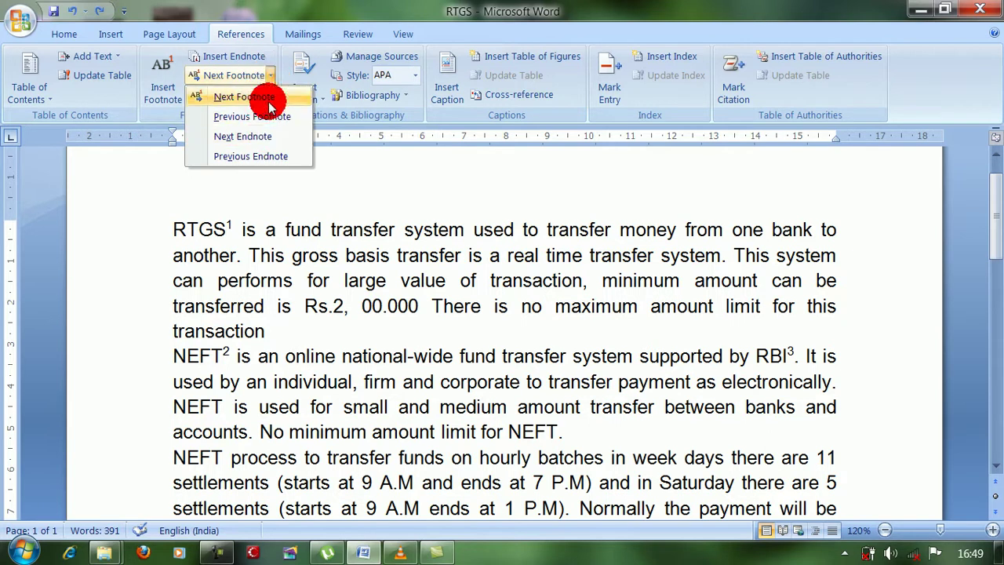
left_click(263, 97)
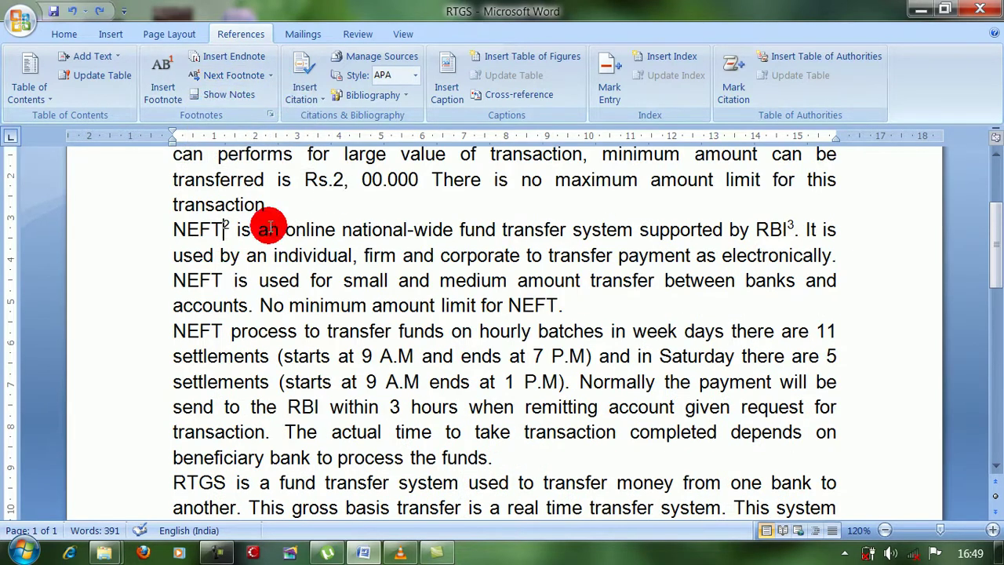
left_click(270, 76)
left_click(260, 96)
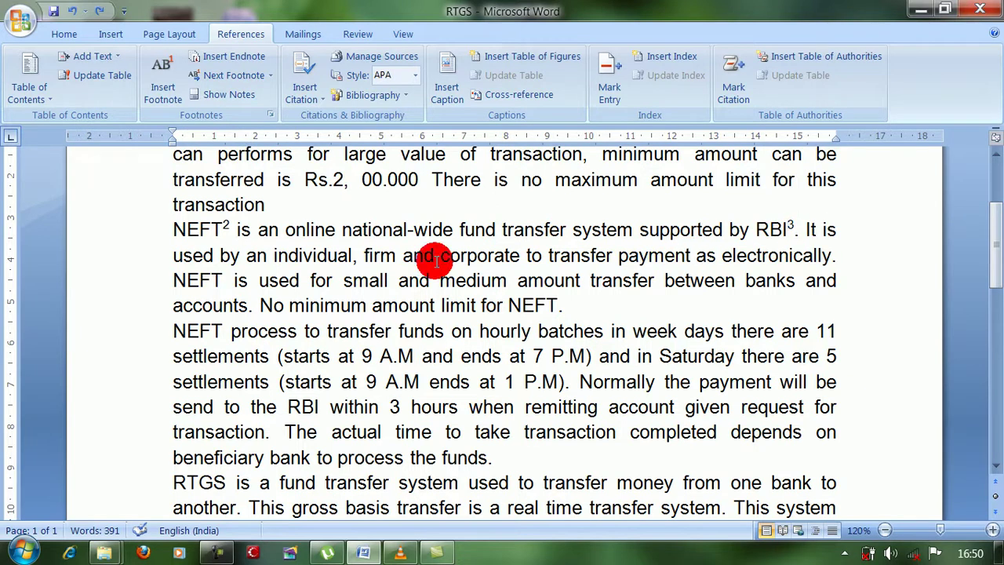
scroll(346, 279, "up", 3)
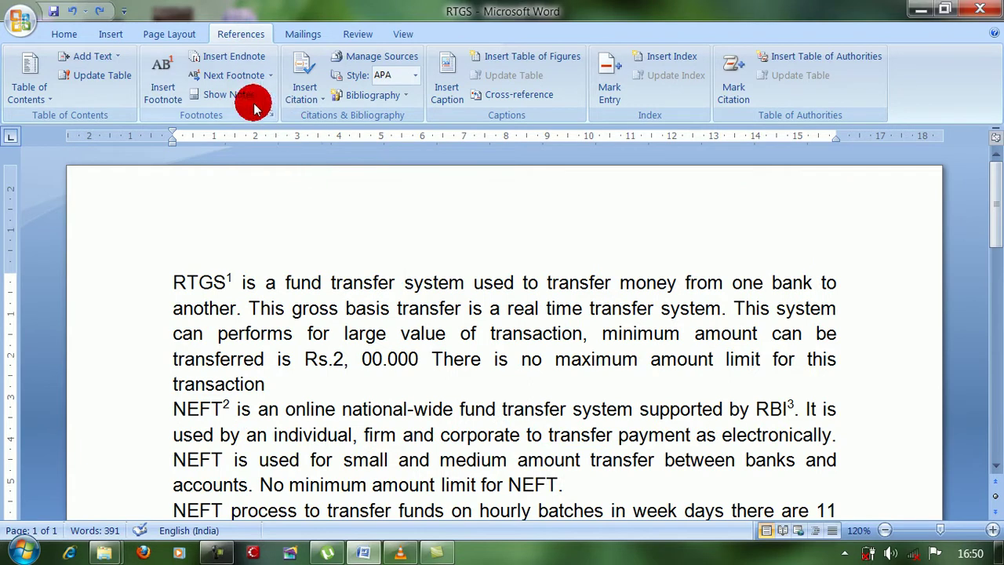
Use Show Notes to jump to the three footnote texts, ending after 'Reserve Bank of India'.
left_click(331, 281)
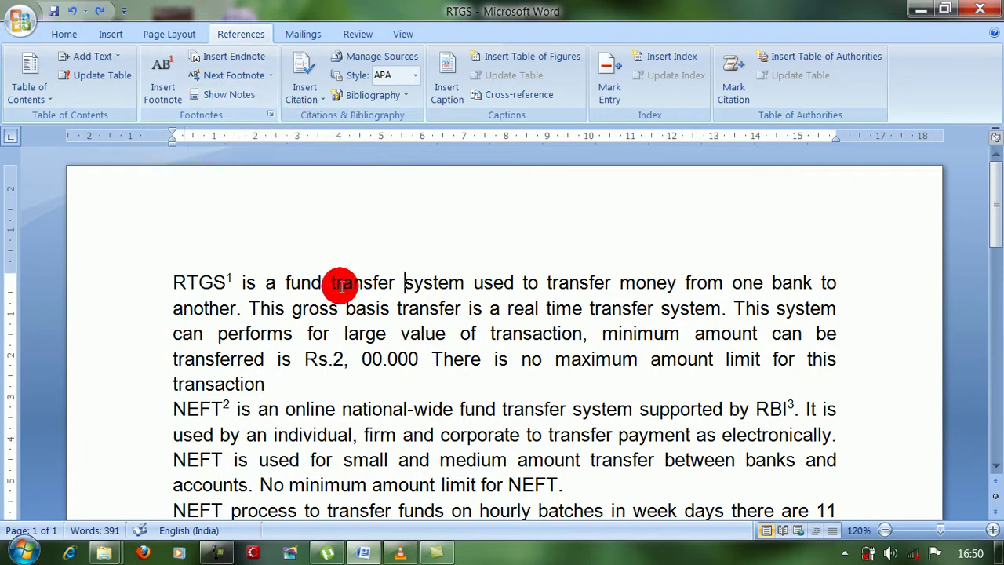
key("ctrl+Right")
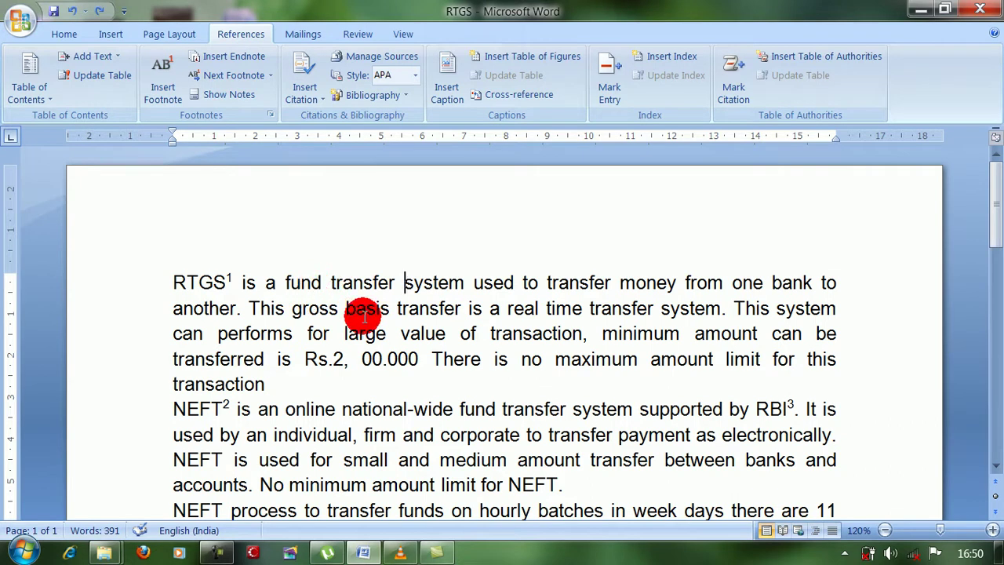
left_click(235, 95)
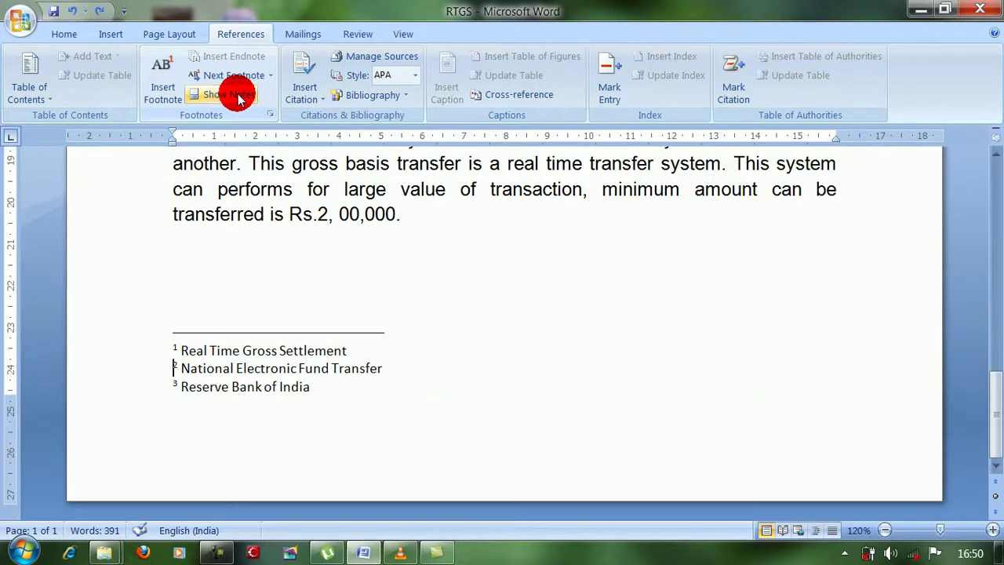
left_click(342, 385)
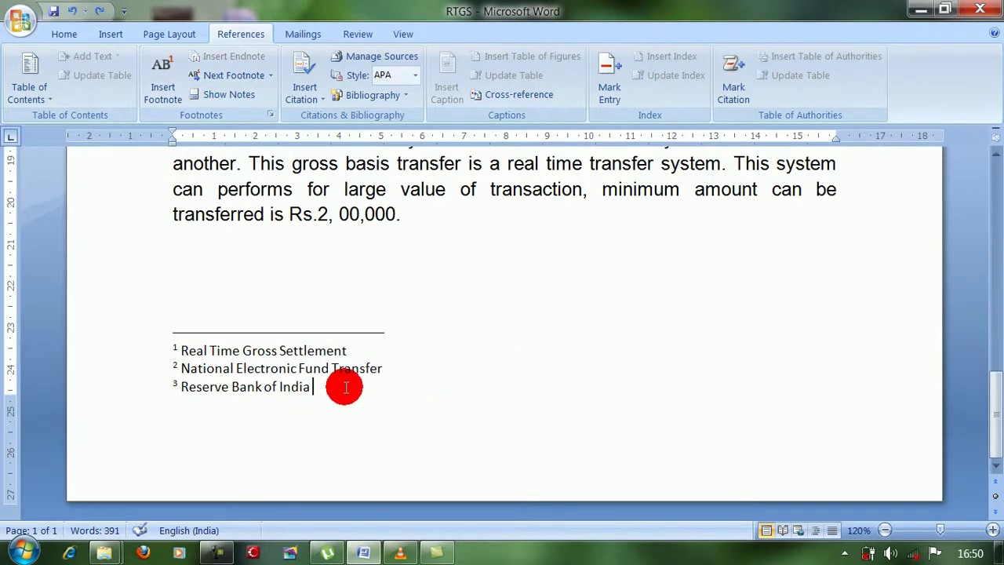